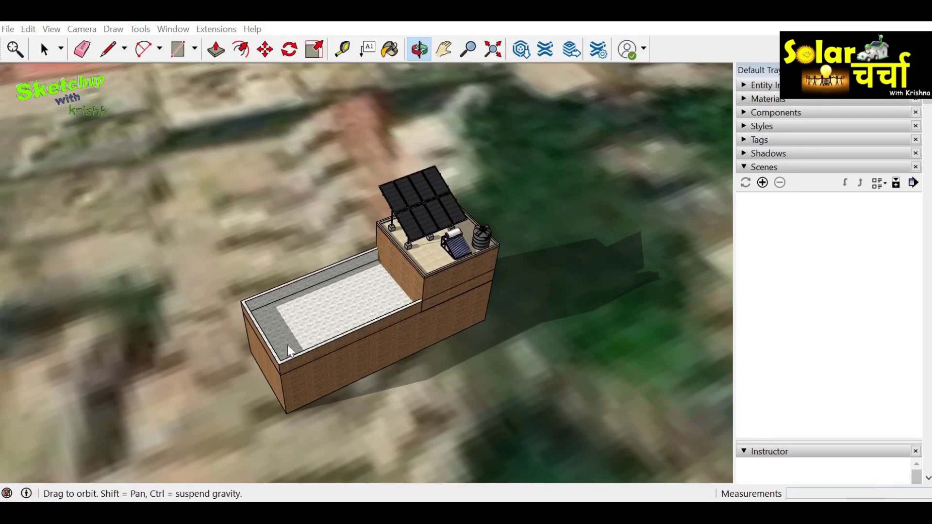
# - Orbit and zoom around the solar building to inspect it end-on, side-on and diagonally
pyautogui.moveTo(287, 345)
pyautogui.mouseDown()
pyautogui.moveTo(610, 297)
pyautogui.moveTo(264, 339)
pyautogui.moveTo(524, 312)
pyautogui.moveTo(401, 326)
pyautogui.mouseUp()
pyautogui.moveTo(247, 335)
pyautogui.mouseDown()
pyautogui.moveTo(558, 316)
pyautogui.moveTo(353, 322)
pyautogui.mouseUp()
pyautogui.moveTo(224, 316)
pyautogui.mouseDown()
pyautogui.moveTo(480, 351)
pyautogui.moveTo(474, 365)
pyautogui.moveTo(582, 366)
pyautogui.moveTo(349, 389)
pyautogui.mouseUp()
pyautogui.moveTo(387, 358)
pyautogui.mouseDown()
pyautogui.moveTo(435, 325)
pyautogui.moveTo(545, 369)
pyautogui.moveTo(387, 318)
pyautogui.moveTo(395, 405)
pyautogui.moveTo(491, 273)
pyautogui.mouseUp()
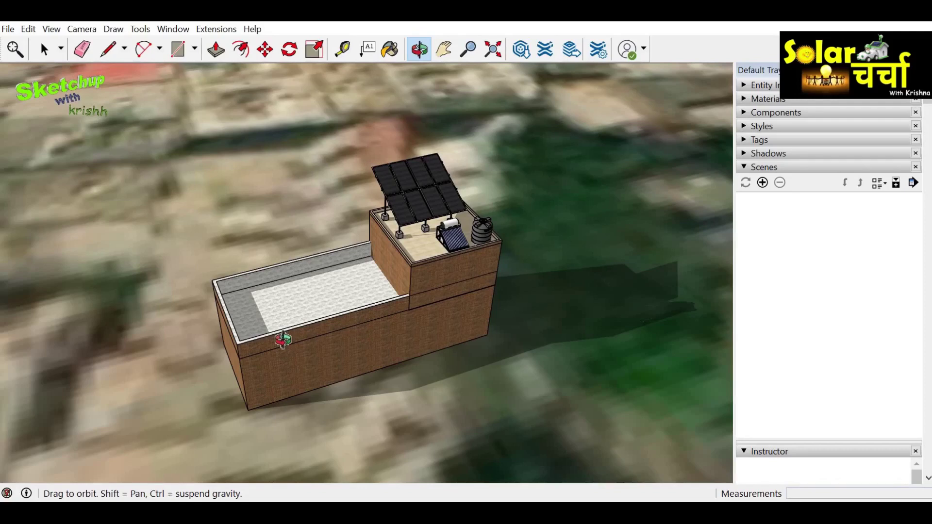
pyautogui.moveTo(498, 253)
pyautogui.mouseDown()
pyautogui.moveTo(391, 332)
pyautogui.moveTo(612, 316)
pyautogui.mouseUp()
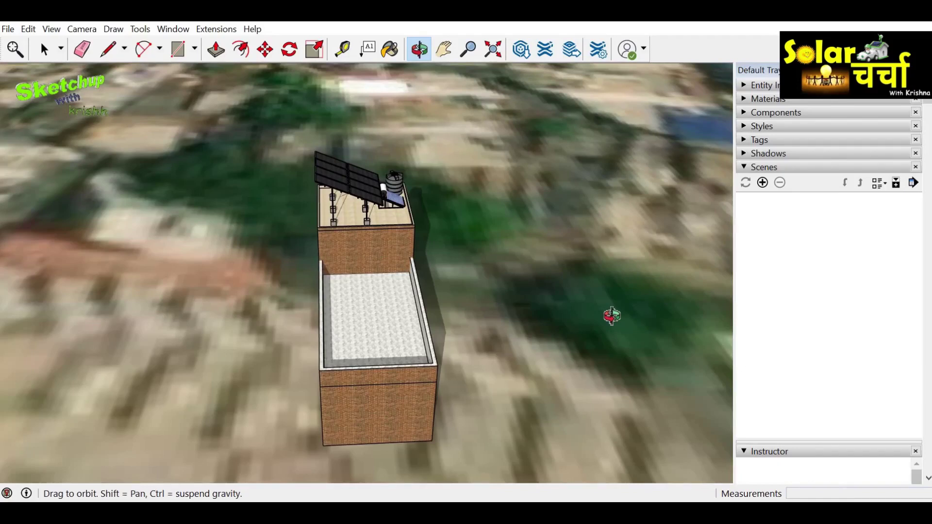
pyautogui.moveTo(567, 346); pyautogui.dragTo(330, 328)
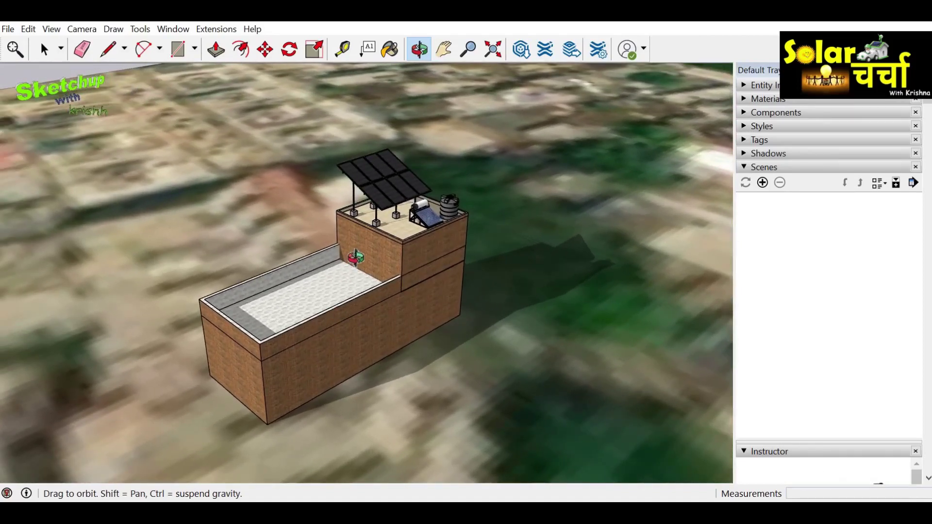
pyautogui.scroll(2, 355, 258)
pyautogui.scroll(2, 355, 257)
pyautogui.scroll(2, 355, 257)
pyautogui.scroll(2, 355, 258)
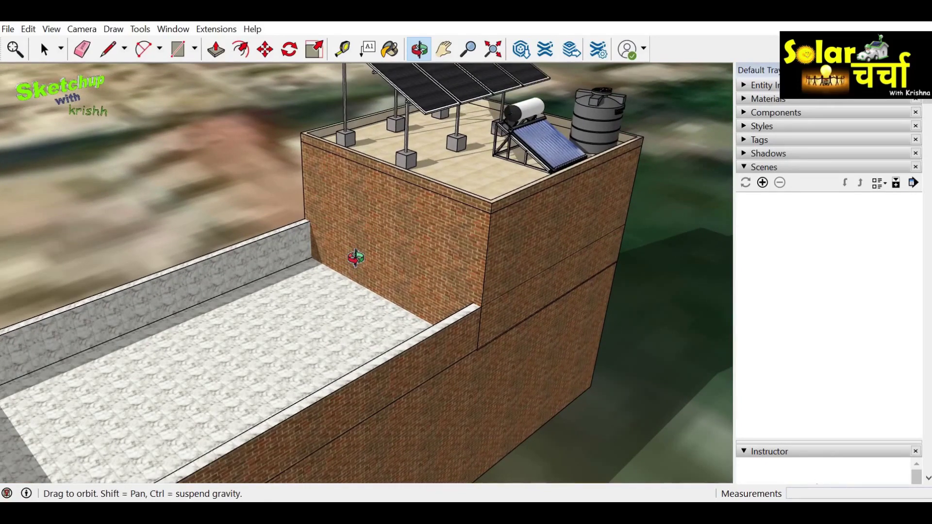
pyautogui.scroll(-2, 356, 257)
pyautogui.scroll(-3, 358, 255)
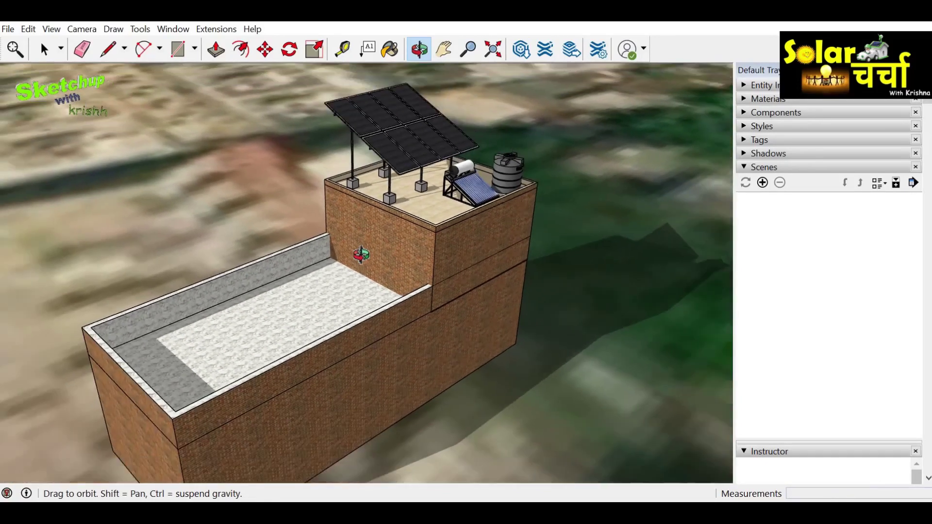
pyautogui.scroll(-3, 360, 255)
pyautogui.scroll(-2, 360, 253)
pyautogui.scroll(-2, 360, 254)
pyautogui.scroll(-1, 360, 254)
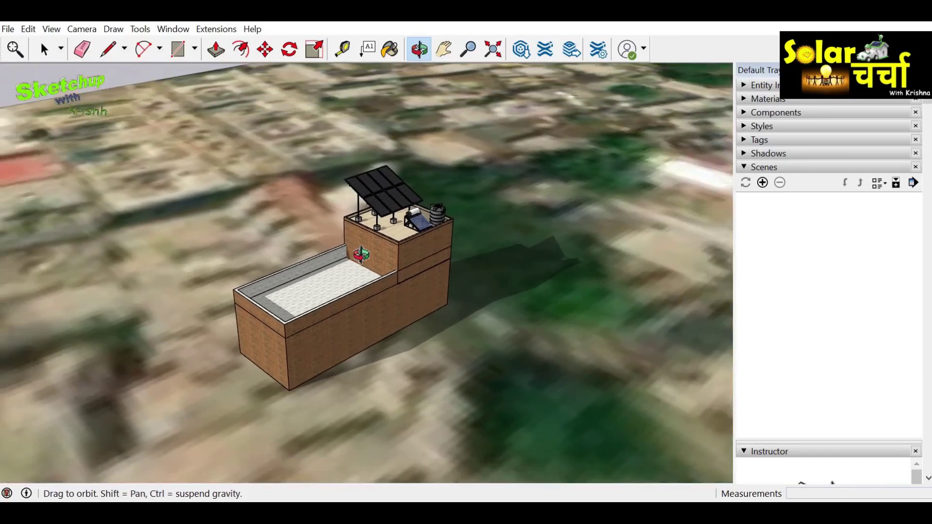
pyautogui.scroll(-1, 360, 254)
# - Frame a higher view of the building from the panel end and save it as Scene 1
pyautogui.moveTo(296, 318)
pyautogui.mouseDown()
pyautogui.moveTo(283, 320)
pyautogui.moveTo(426, 318)
pyautogui.moveTo(291, 333)
pyautogui.moveTo(388, 324)
pyautogui.mouseUp()
pyautogui.moveTo(321, 308)
pyautogui.mouseDown()
pyautogui.moveTo(306, 308)
pyautogui.moveTo(396, 326)
pyautogui.mouseUp()
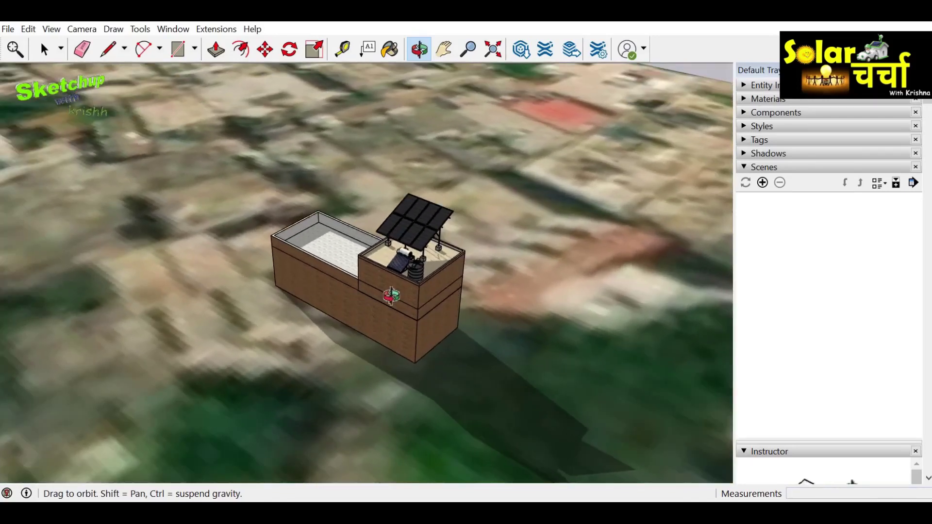
pyautogui.scroll(2, 391, 296)
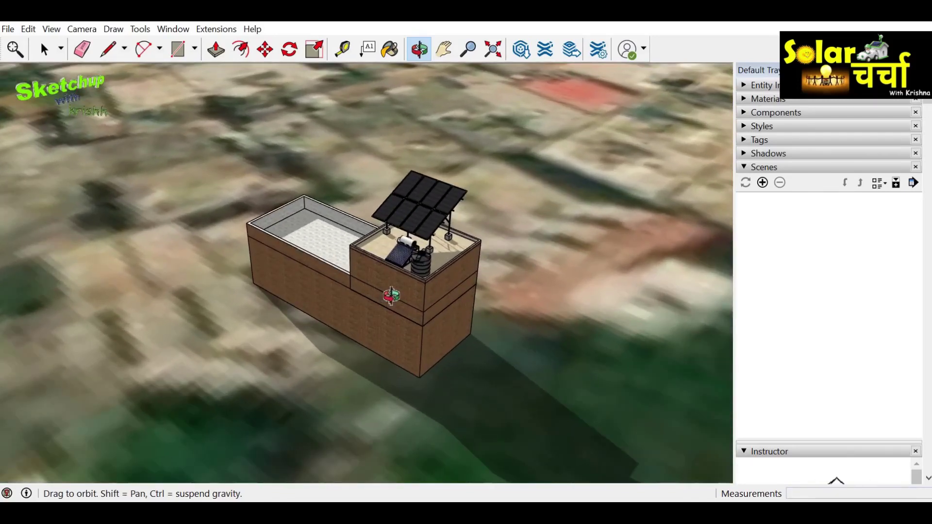
pyautogui.moveTo(409, 288)
pyautogui.mouseDown()
pyautogui.moveTo(526, 291)
pyautogui.moveTo(363, 283)
pyautogui.moveTo(398, 286)
pyautogui.moveTo(313, 291)
pyautogui.mouseUp()
pyautogui.moveTo(375, 290)
pyautogui.mouseDown()
pyautogui.moveTo(409, 287)
pyautogui.moveTo(387, 328)
pyautogui.mouseUp()
pyautogui.scroll(-2, 403, 294)
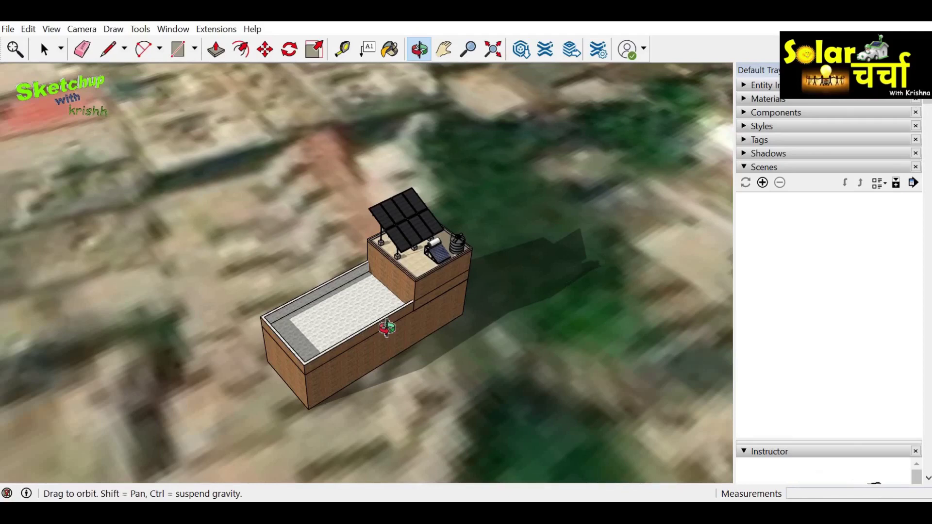
pyautogui.click(762, 184)
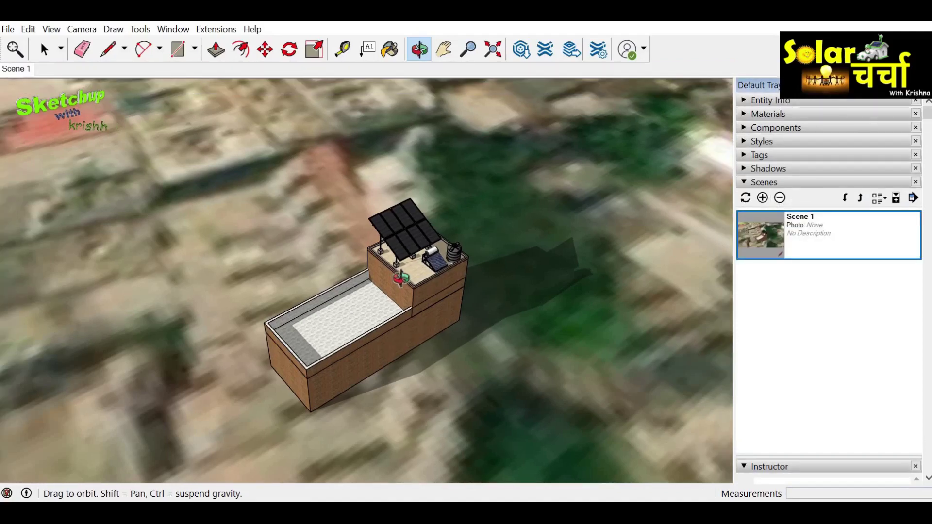
# - Zoom in close on the rooftop and save that view as Scene 2
pyautogui.scroll(1, 400, 278)
pyautogui.scroll(2, 401, 278)
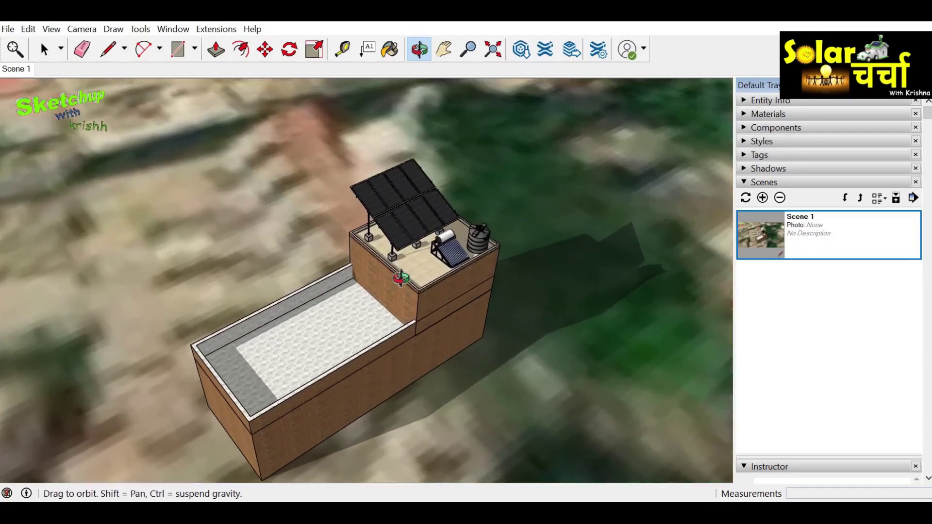
pyautogui.scroll(1, 401, 278)
pyautogui.scroll(1, 401, 278)
pyautogui.scroll(2, 401, 278)
pyautogui.scroll(1, 401, 278)
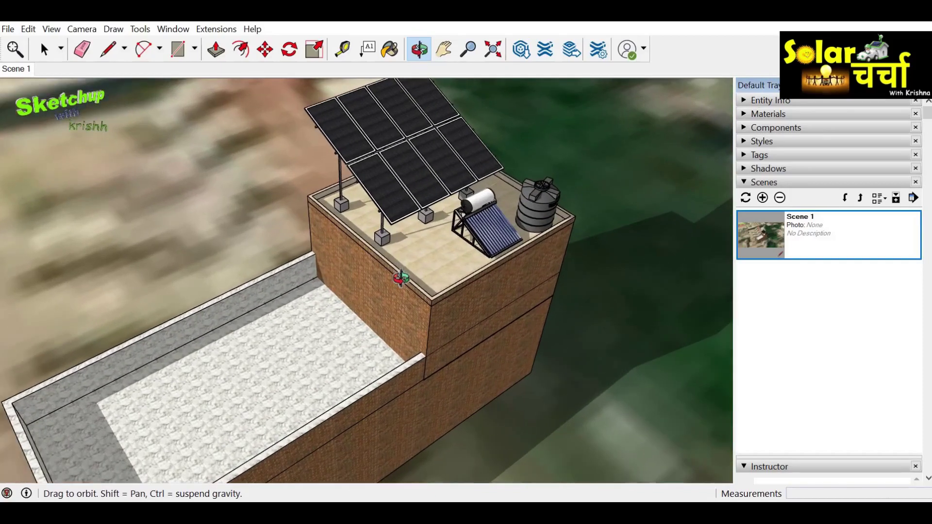
pyautogui.click(763, 198)
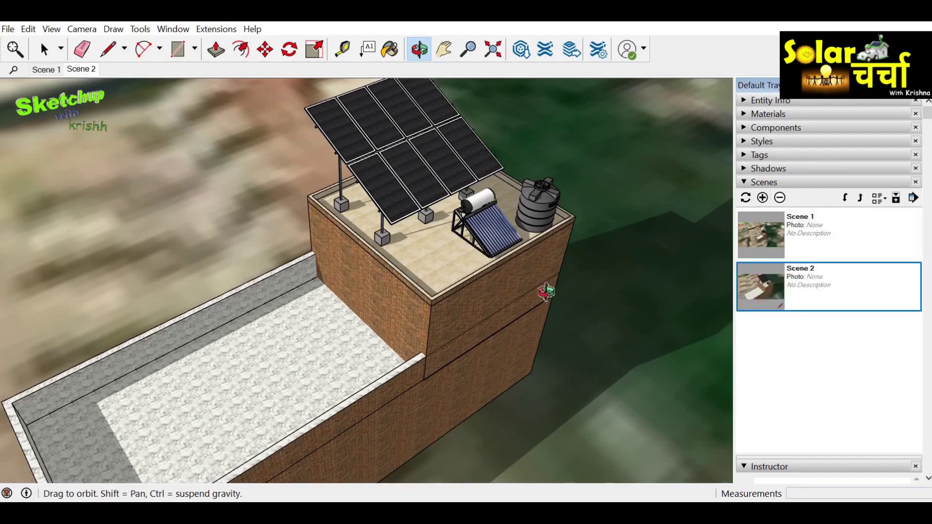
# - Save a frontal rooftop view as Scene 3 and an opposite-side view as Scene 4
pyautogui.moveTo(541, 274)
pyautogui.mouseDown()
pyautogui.moveTo(481, 259)
pyautogui.moveTo(358, 199)
pyautogui.mouseUp()
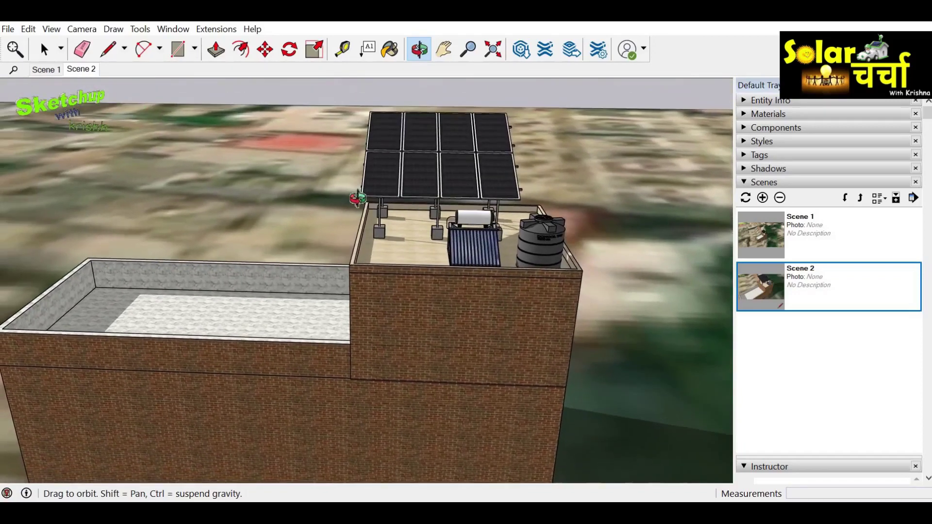
pyautogui.click(763, 200)
pyautogui.moveTo(578, 251)
pyautogui.mouseDown()
pyautogui.moveTo(293, 260)
pyautogui.moveTo(339, 259)
pyautogui.mouseUp()
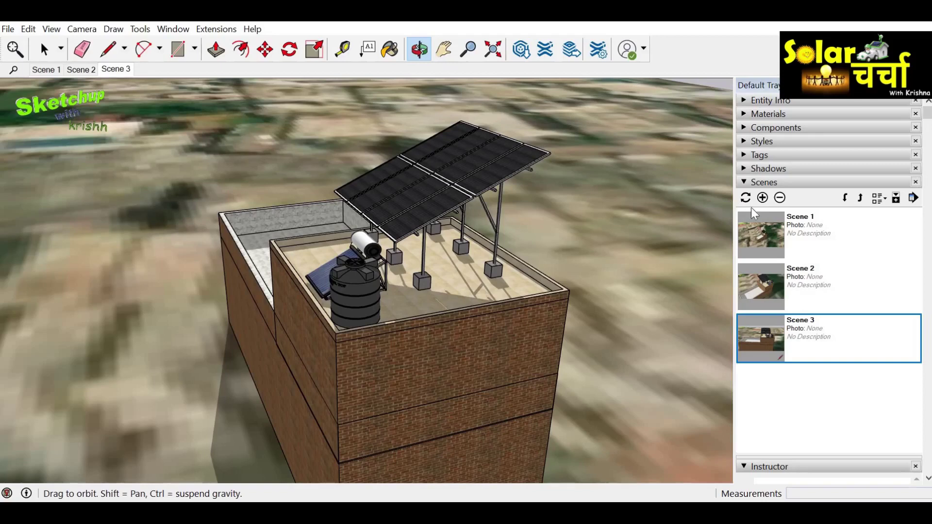
pyautogui.click(762, 197)
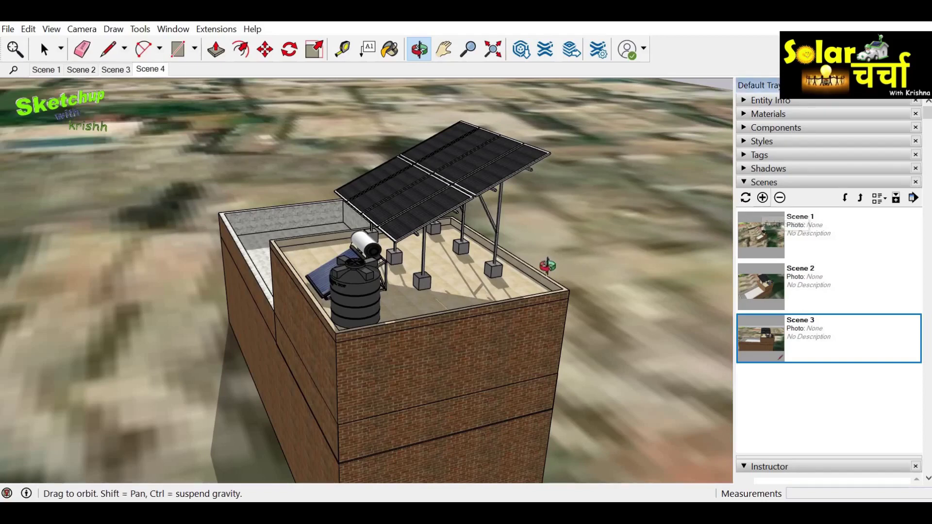
pyautogui.moveTo(534, 264)
pyautogui.mouseDown()
pyautogui.moveTo(364, 243)
pyautogui.moveTo(445, 210)
pyautogui.mouseUp()
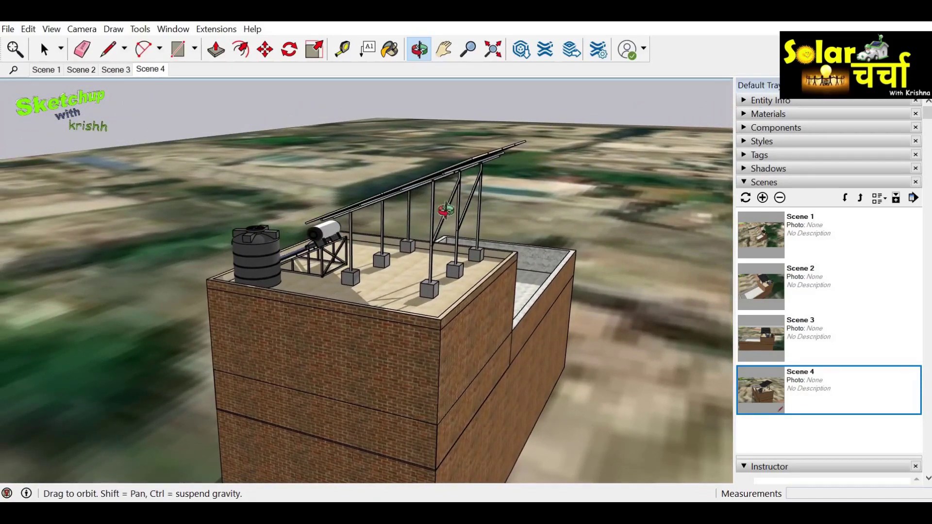
# - Save Scenes 5, 6 and 7 from the panel-frame, frontal and top-down rooftop views
pyautogui.click(762, 197)
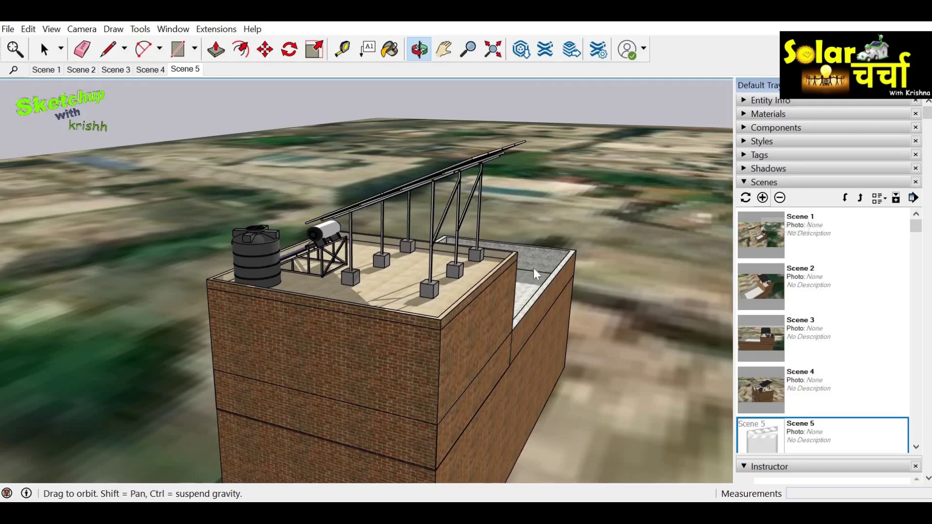
pyautogui.moveTo(523, 270); pyautogui.dragTo(355, 247)
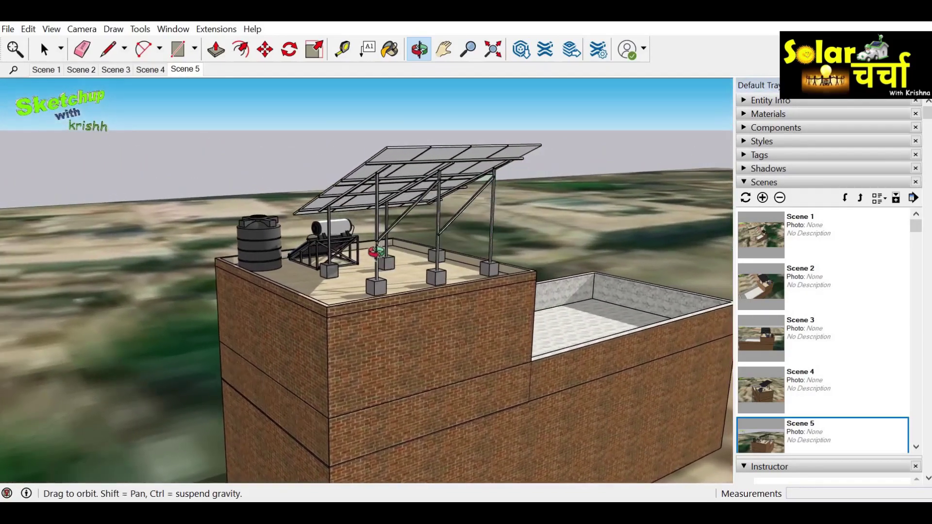
pyautogui.moveTo(355, 247); pyautogui.dragTo(427, 250)
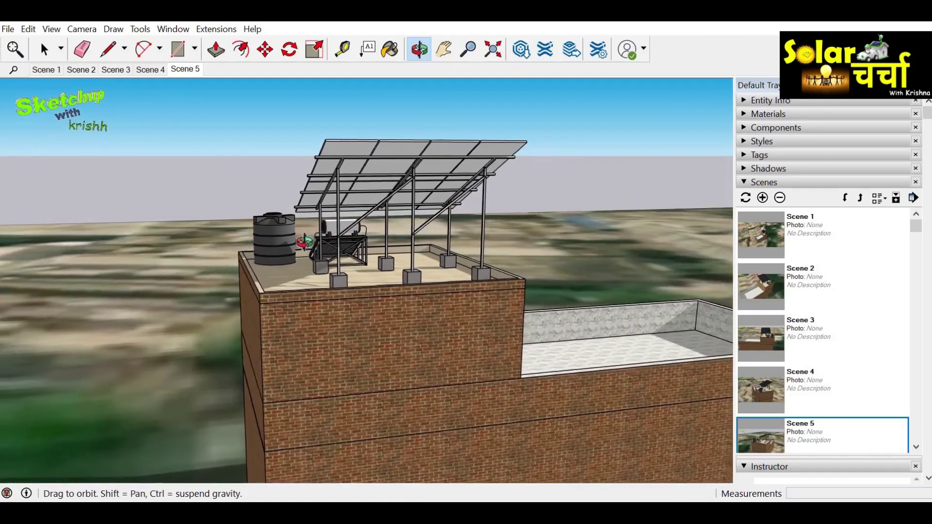
pyautogui.click(763, 198)
pyautogui.moveTo(548, 212)
pyautogui.mouseDown()
pyautogui.moveTo(337, 292)
pyautogui.moveTo(292, 293)
pyautogui.moveTo(290, 303)
pyautogui.mouseUp()
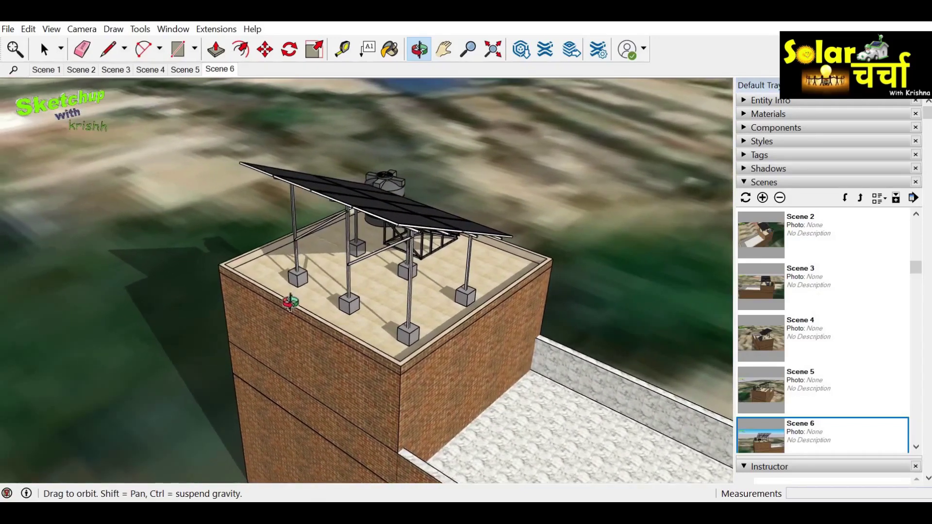
pyautogui.click(763, 197)
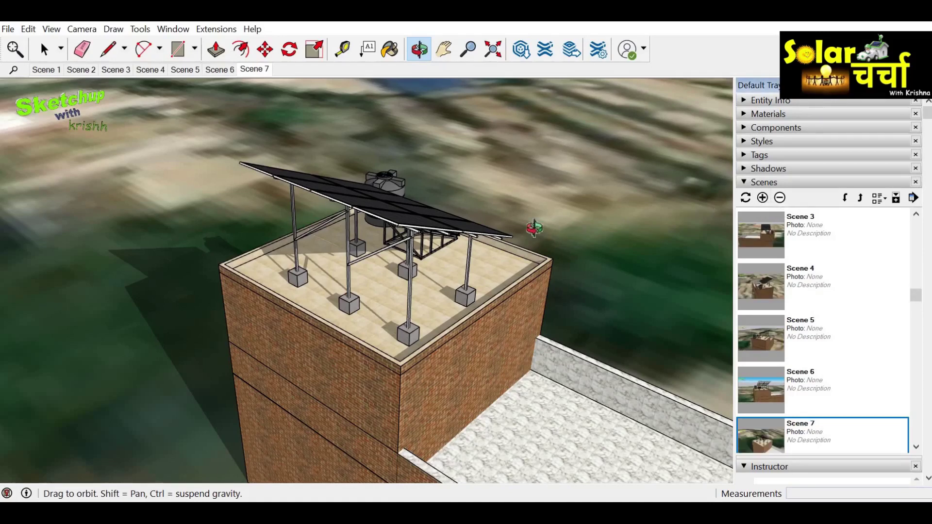
# - Orbit to another angle on the solar panels and save it as Scene 8
pyautogui.moveTo(502, 237)
pyautogui.mouseDown()
pyautogui.moveTo(297, 272)
pyautogui.moveTo(202, 272)
pyautogui.mouseUp()
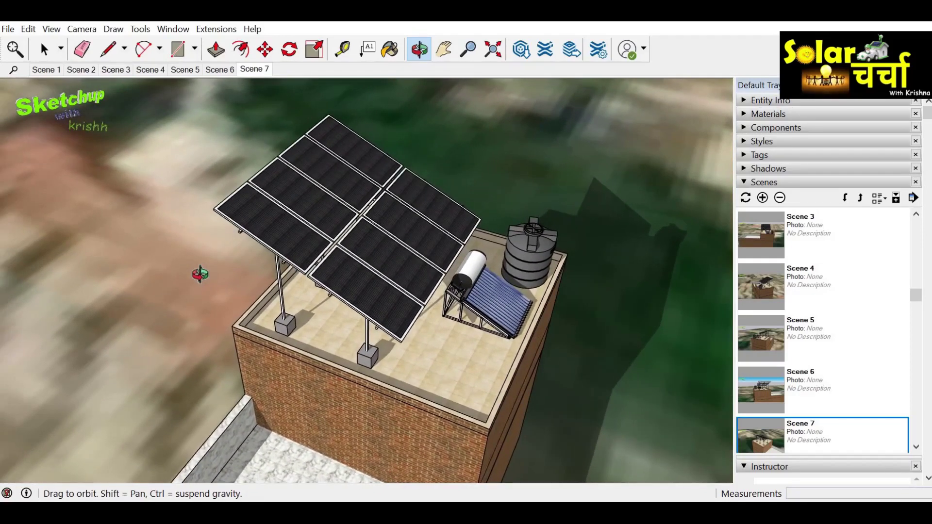
pyautogui.click(762, 198)
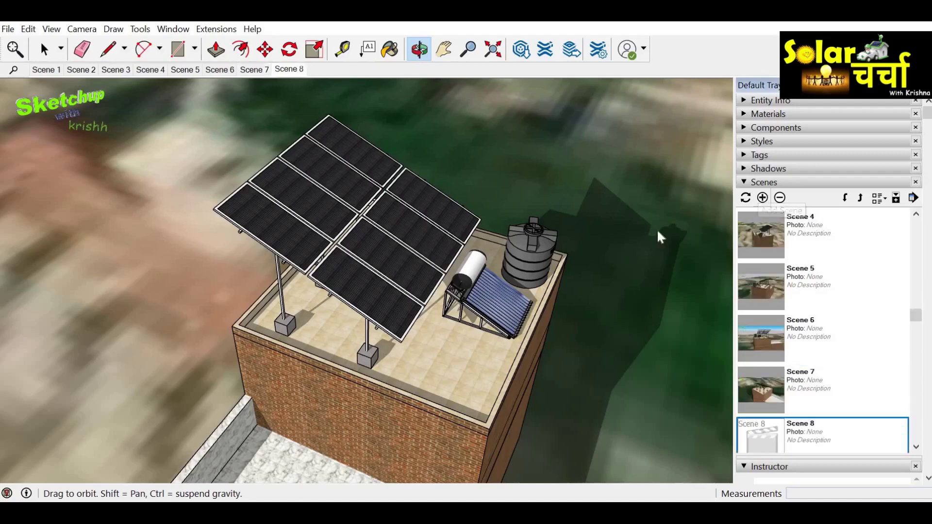
pyautogui.moveTo(524, 286); pyautogui.dragTo(251, 314)
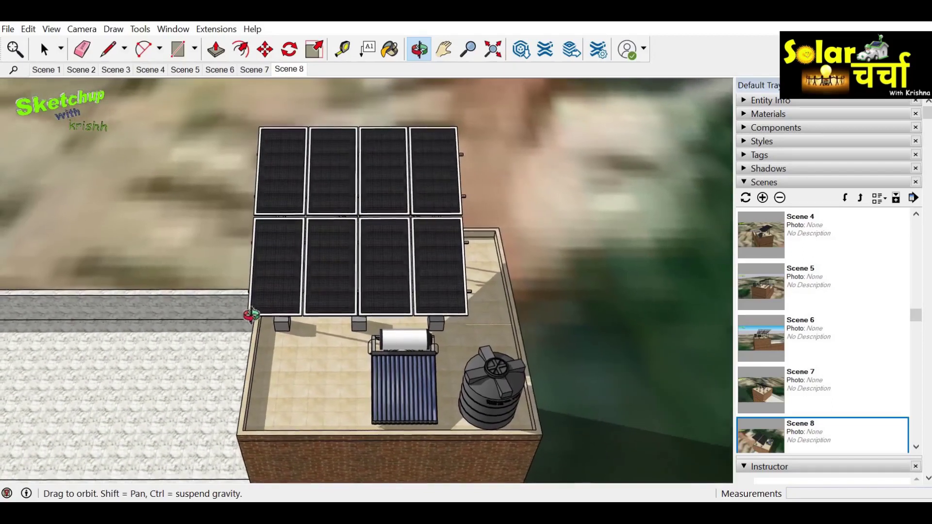
pyautogui.click(254, 317)
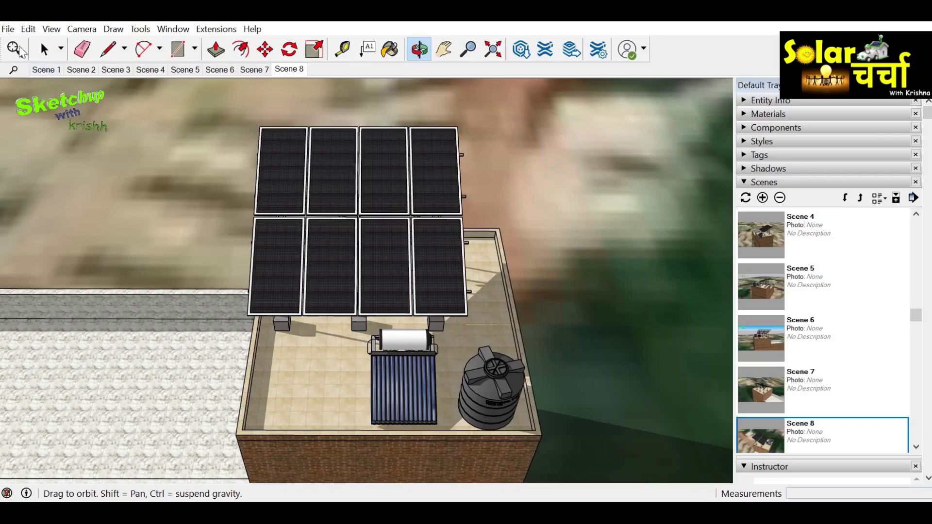
pyautogui.click(8, 30)
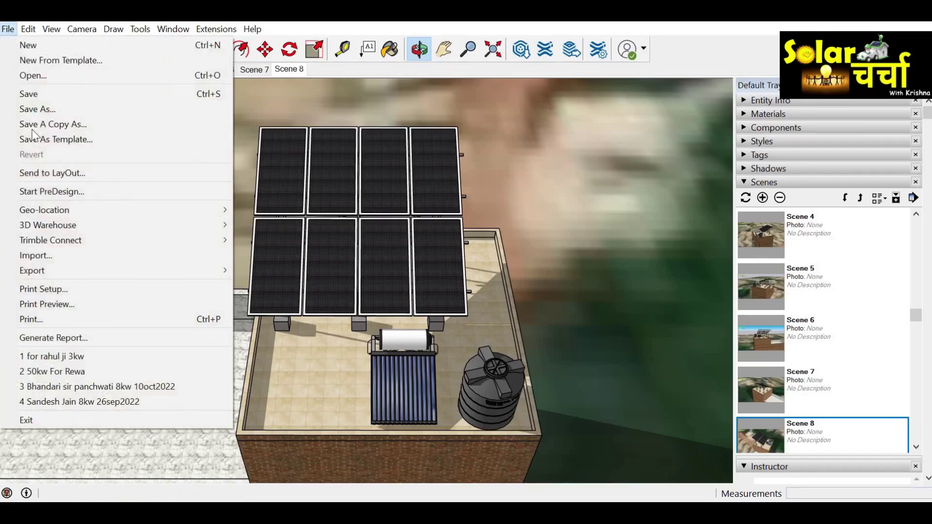
pyautogui.moveTo(32, 270)
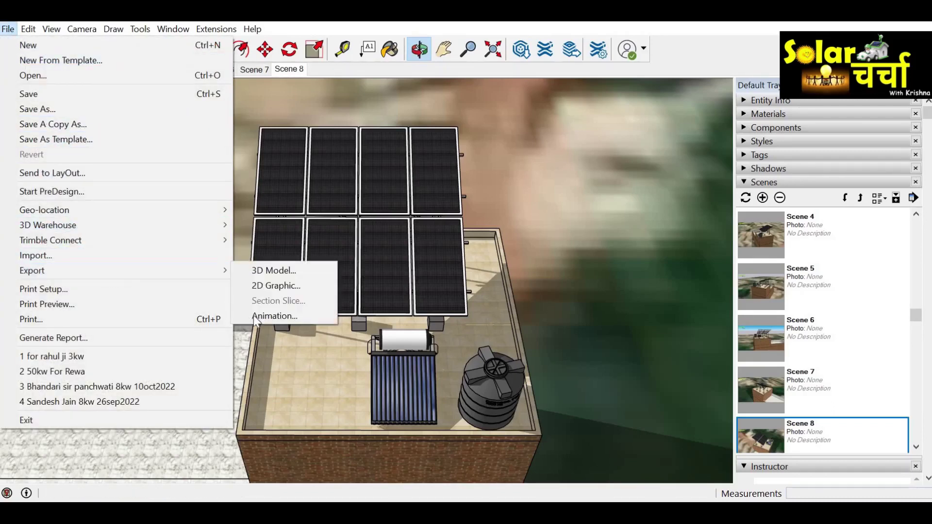
# - Export Scenes 1–8 as an MP4 H.264 animation into the Documents folder
pyautogui.click(263, 316)
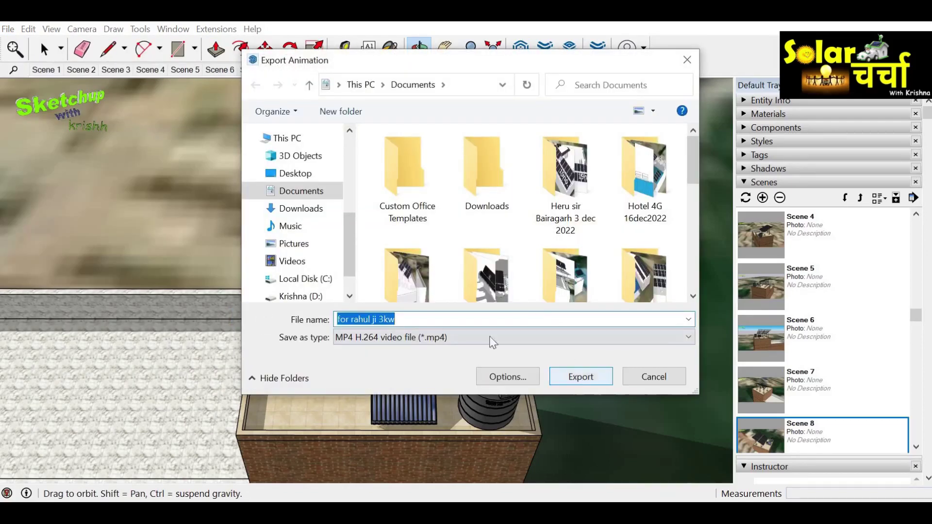
pyautogui.press('End')
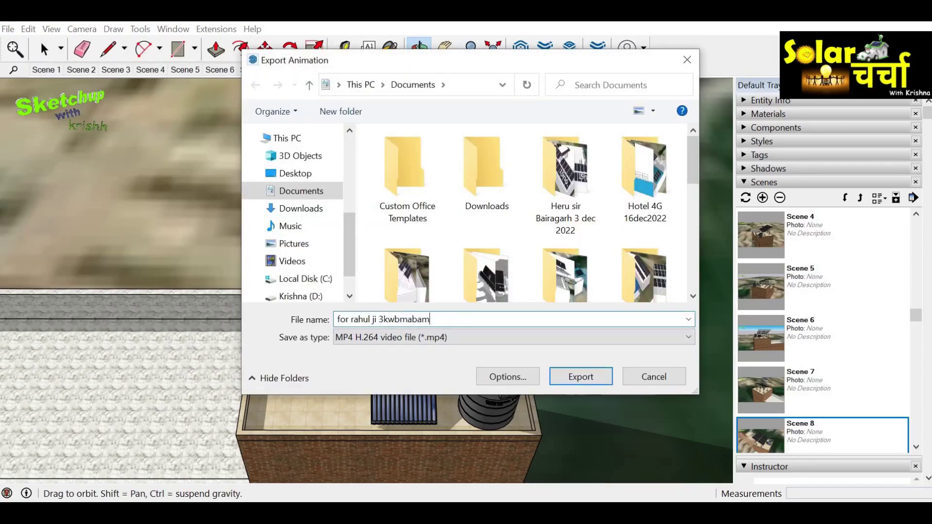
pyautogui.click(588, 377)
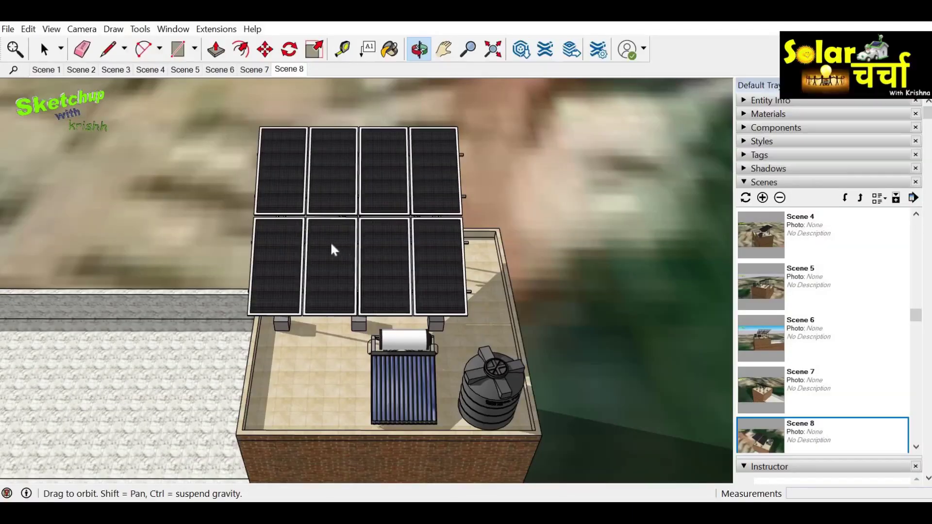
pyautogui.moveTo(339, 253)
pyautogui.mouseDown()
pyautogui.moveTo(313, 318)
pyautogui.moveTo(486, 285)
pyautogui.moveTo(225, 387)
pyautogui.mouseUp()
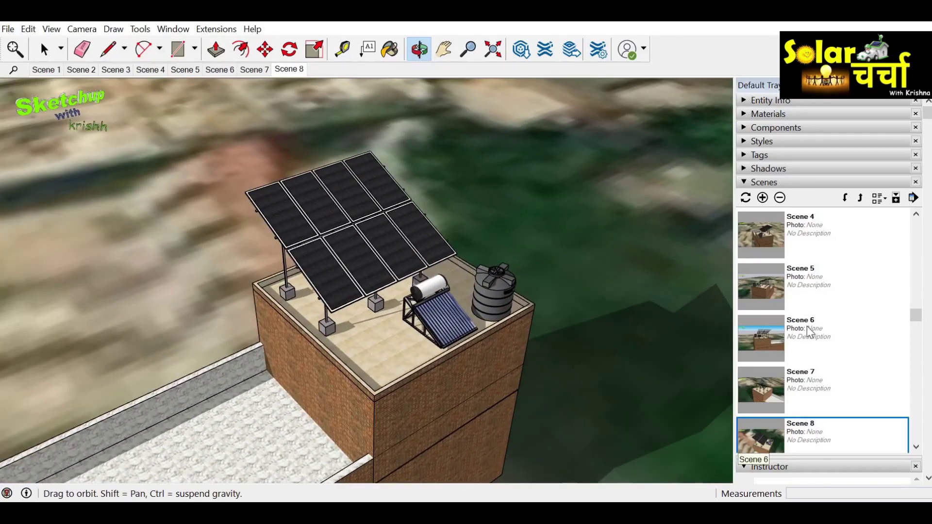
pyautogui.click(807, 332)
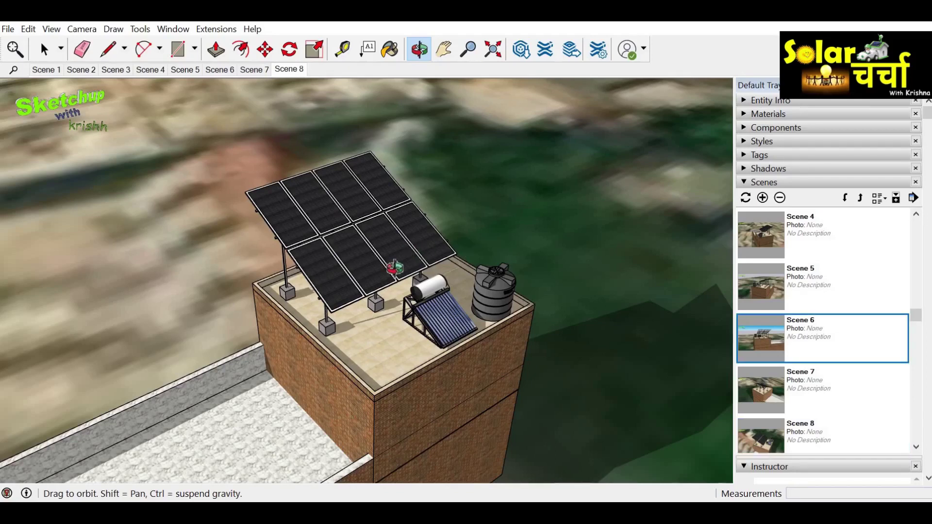
pyautogui.moveTo(394, 267); pyautogui.dragTo(330, 306)
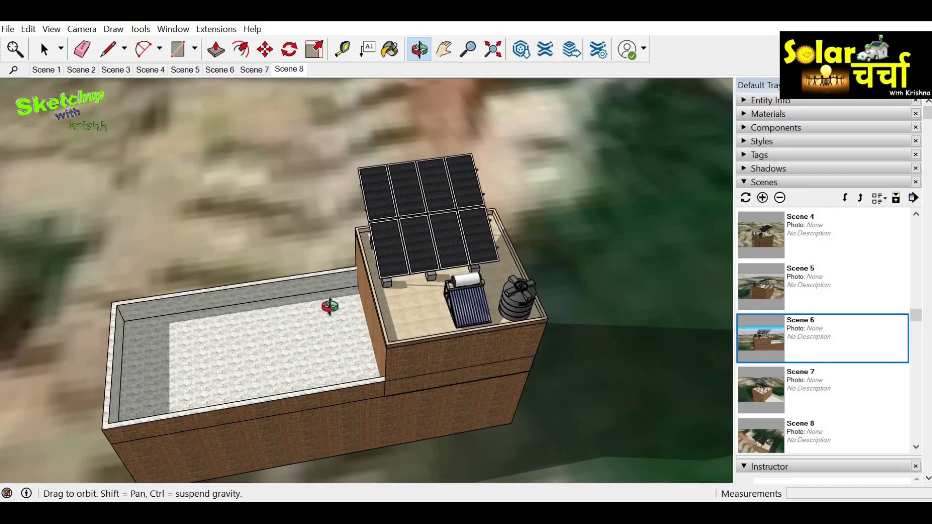
pyautogui.moveTo(332, 311)
pyautogui.mouseDown()
pyautogui.moveTo(225, 389)
pyautogui.moveTo(528, 368)
pyautogui.moveTo(290, 318)
pyautogui.moveTo(499, 329)
pyautogui.moveTo(210, 150)
pyautogui.mouseUp()
pyautogui.moveTo(277, 289)
pyautogui.mouseDown()
pyautogui.moveTo(557, 322)
pyautogui.moveTo(146, 328)
pyautogui.mouseUp()
pyautogui.moveTo(301, 338)
pyautogui.mouseDown()
pyautogui.moveTo(472, 347)
pyautogui.moveTo(232, 306)
pyautogui.moveTo(472, 343)
pyautogui.moveTo(313, 366)
pyautogui.moveTo(292, 316)
pyautogui.moveTo(585, 260)
pyautogui.moveTo(439, 251)
pyautogui.mouseUp()
pyautogui.moveTo(293, 262)
pyautogui.mouseDown()
pyautogui.moveTo(501, 233)
pyautogui.moveTo(251, 266)
pyautogui.moveTo(223, 287)
pyautogui.mouseUp()
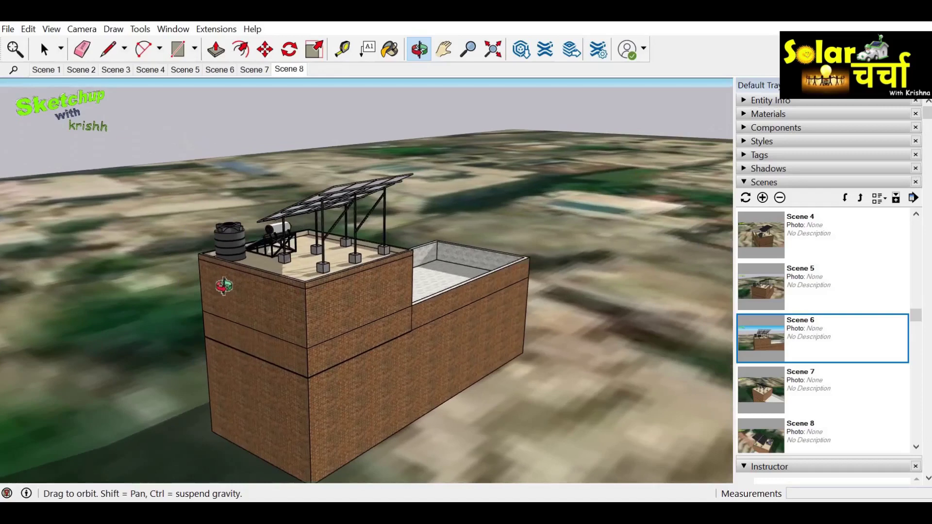
pyautogui.moveTo(293, 292)
pyautogui.mouseDown()
pyautogui.moveTo(508, 287)
pyautogui.moveTo(330, 296)
pyautogui.moveTo(545, 308)
pyautogui.moveTo(322, 318)
pyautogui.moveTo(312, 312)
pyautogui.moveTo(504, 317)
pyautogui.moveTo(265, 296)
pyautogui.moveTo(395, 306)
pyautogui.moveTo(8, 170)
pyautogui.mouseUp()
pyautogui.moveTo(414, 278)
pyautogui.mouseDown()
pyautogui.moveTo(584, 271)
pyautogui.moveTo(245, 287)
pyautogui.mouseUp()
pyautogui.moveTo(412, 276); pyautogui.dragTo(376, 274)
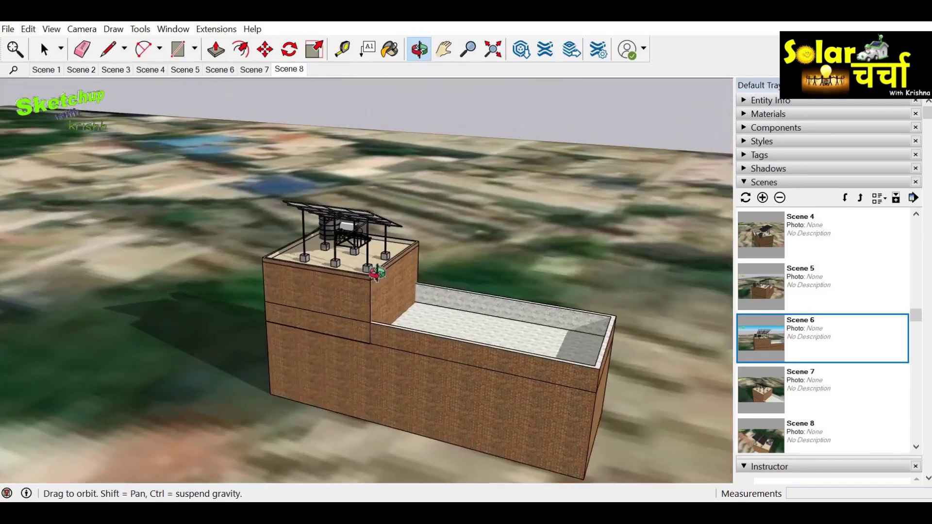
pyautogui.moveTo(304, 279)
pyautogui.mouseDown()
pyautogui.moveTo(373, 276)
pyautogui.moveTo(291, 326)
pyautogui.mouseUp()
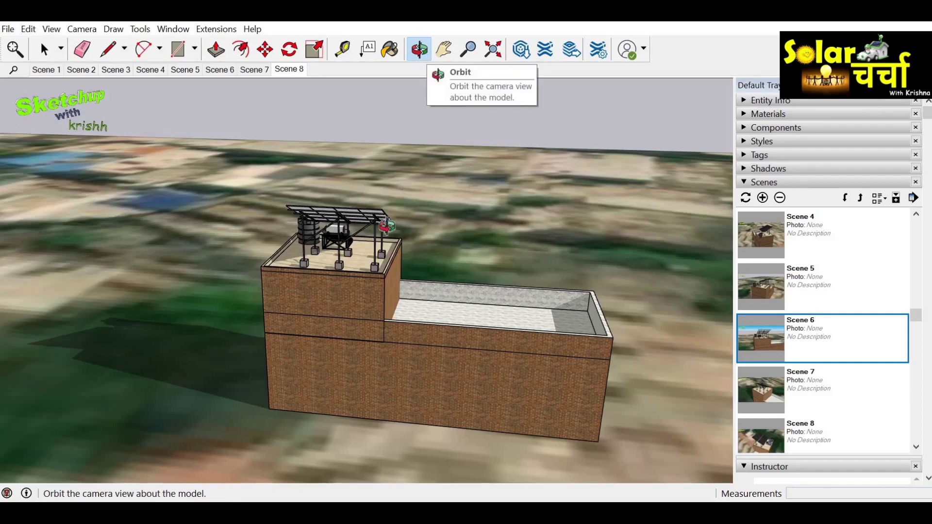
pyautogui.moveTo(359, 269); pyautogui.dragTo(229, 296)
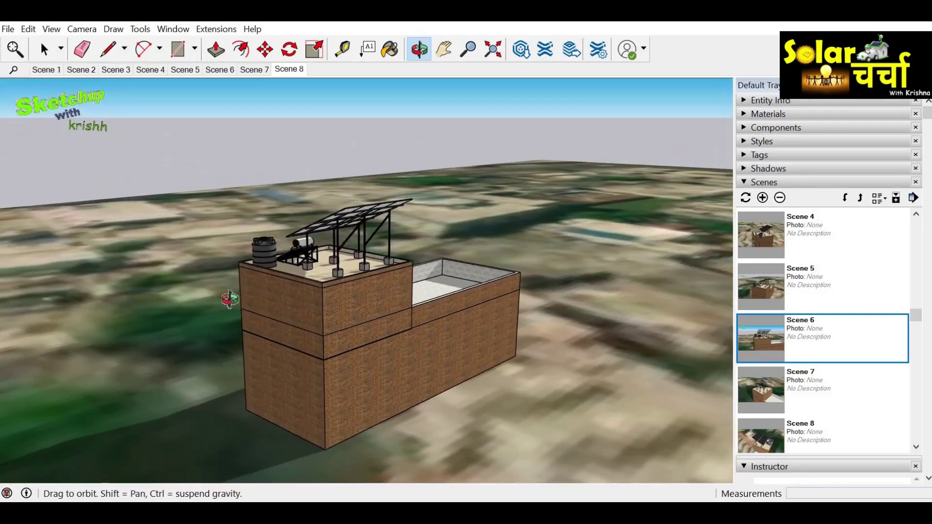
pyautogui.moveTo(289, 305)
pyautogui.mouseDown()
pyautogui.moveTo(492, 305)
pyautogui.moveTo(329, 331)
pyautogui.moveTo(432, 316)
pyautogui.mouseUp()
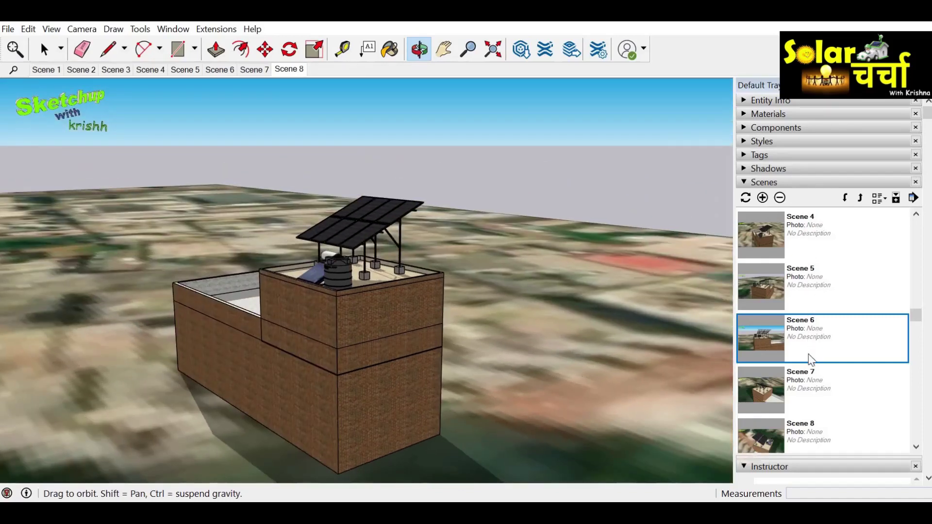
pyautogui.moveTo(480, 327)
pyautogui.mouseDown()
pyautogui.moveTo(318, 304)
pyautogui.moveTo(432, 327)
pyautogui.moveTo(339, 374)
pyautogui.moveTo(399, 278)
pyautogui.mouseUp()
pyautogui.moveTo(485, 275)
pyautogui.mouseDown()
pyautogui.moveTo(676, 244)
pyautogui.moveTo(332, 336)
pyautogui.mouseUp()
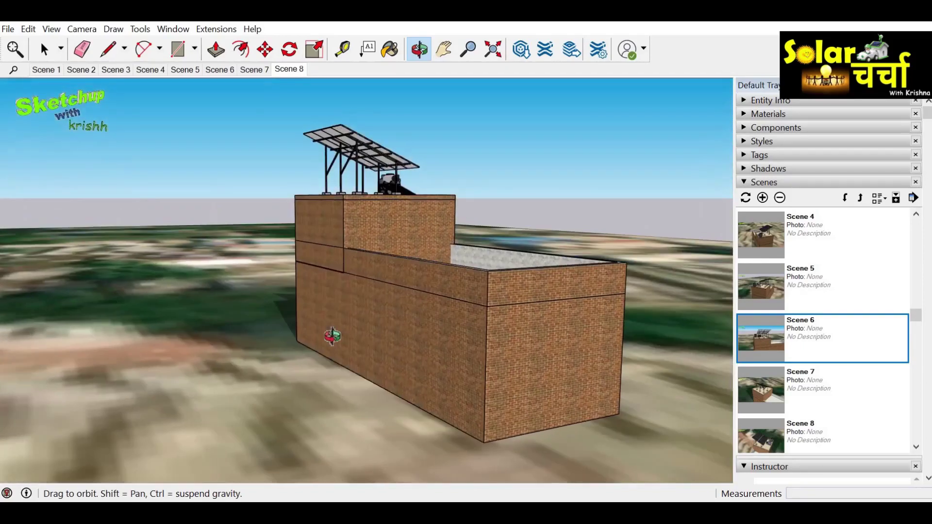
pyautogui.moveTo(409, 271)
pyautogui.mouseDown()
pyautogui.moveTo(466, 241)
pyautogui.moveTo(453, 335)
pyautogui.moveTo(589, 324)
pyautogui.moveTo(313, 336)
pyautogui.moveTo(578, 295)
pyautogui.moveTo(323, 350)
pyautogui.mouseUp()
pyautogui.moveTo(411, 374)
pyautogui.mouseDown()
pyautogui.moveTo(552, 391)
pyautogui.moveTo(258, 368)
pyautogui.moveTo(530, 430)
pyautogui.moveTo(208, 325)
pyautogui.mouseUp()
pyautogui.moveTo(218, 406)
pyautogui.mouseDown()
pyautogui.moveTo(495, 397)
pyautogui.moveTo(214, 419)
pyautogui.mouseUp()
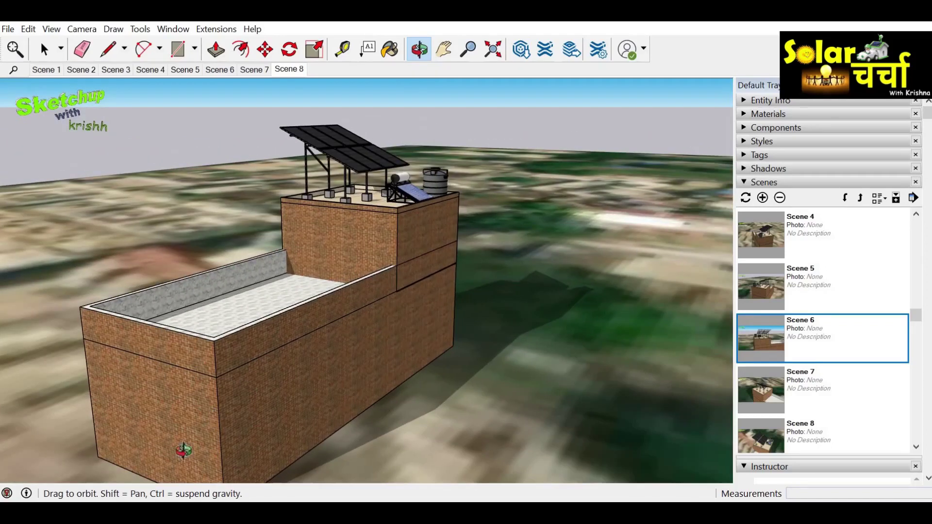
pyautogui.moveTo(184, 450); pyautogui.dragTo(399, 178)
pyautogui.keyDown('shift'); pyautogui.moveTo(403, 223); pyautogui.dragTo(283, 250); pyautogui.keyUp('shift')
pyautogui.scroll(2, 368, 231)
pyautogui.scroll(3, 368, 231)
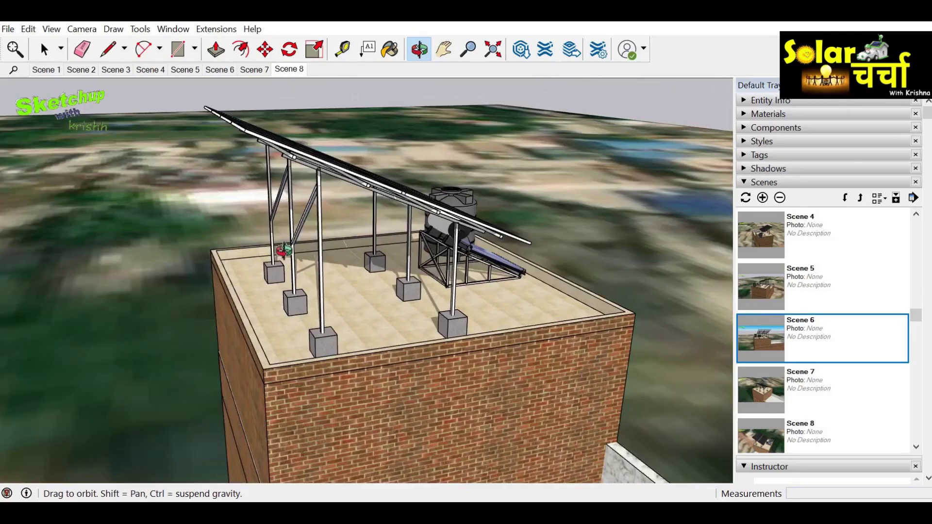
pyautogui.moveTo(381, 246); pyautogui.dragTo(331, 254)
pyautogui.moveTo(465, 249)
pyautogui.mouseDown()
pyautogui.moveTo(568, 249)
pyautogui.moveTo(305, 267)
pyautogui.moveTo(422, 243)
pyautogui.moveTo(545, 258)
pyautogui.moveTo(376, 267)
pyautogui.mouseUp()
pyautogui.moveTo(321, 302); pyautogui.dragTo(392, 270)
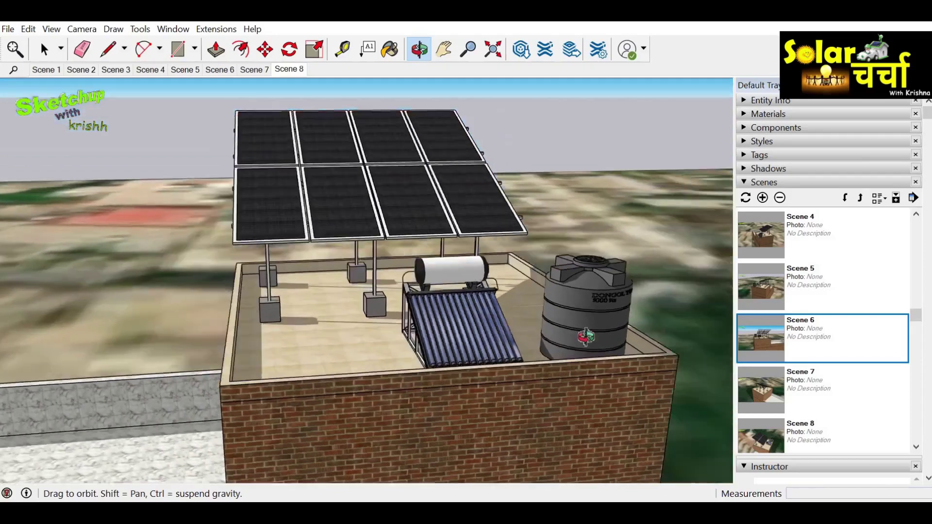
pyautogui.moveTo(443, 306)
pyautogui.mouseDown()
pyautogui.moveTo(415, 316)
pyautogui.moveTo(560, 310)
pyautogui.moveTo(402, 347)
pyautogui.moveTo(384, 291)
pyautogui.moveTo(509, 335)
pyautogui.moveTo(405, 330)
pyautogui.moveTo(505, 339)
pyautogui.moveTo(347, 235)
pyautogui.moveTo(587, 277)
pyautogui.moveTo(245, 277)
pyautogui.moveTo(280, 299)
pyautogui.mouseUp()
pyautogui.moveTo(480, 328)
pyautogui.mouseDown()
pyautogui.moveTo(482, 343)
pyautogui.moveTo(398, 278)
pyautogui.moveTo(394, 237)
pyautogui.moveTo(360, 284)
pyautogui.mouseUp()
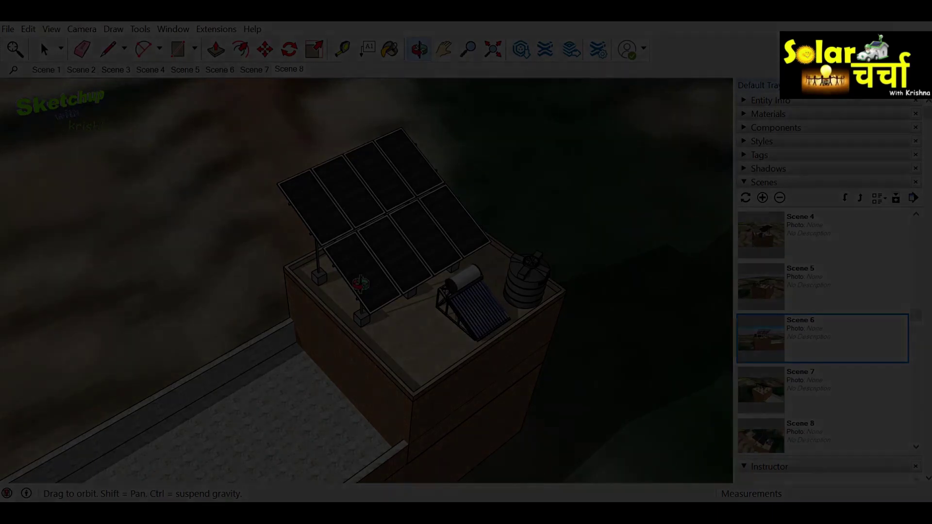